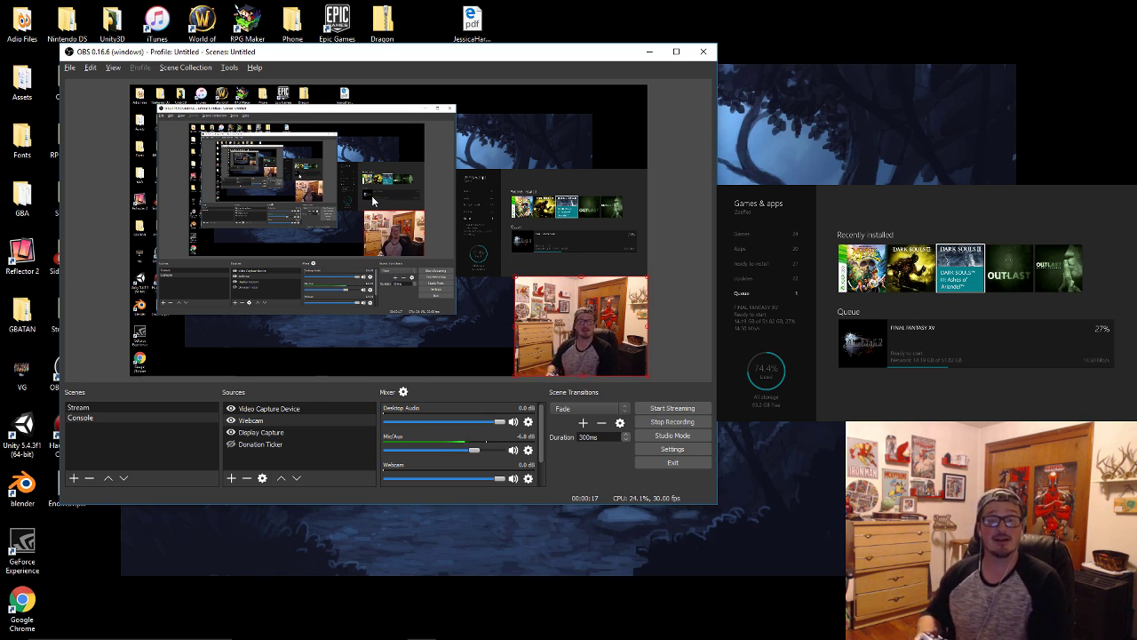
Enlarge the Xbox app capture up and left, then cycle through Dark Souls III, Ashes of Ariandel and Outlast.
click(552, 203)
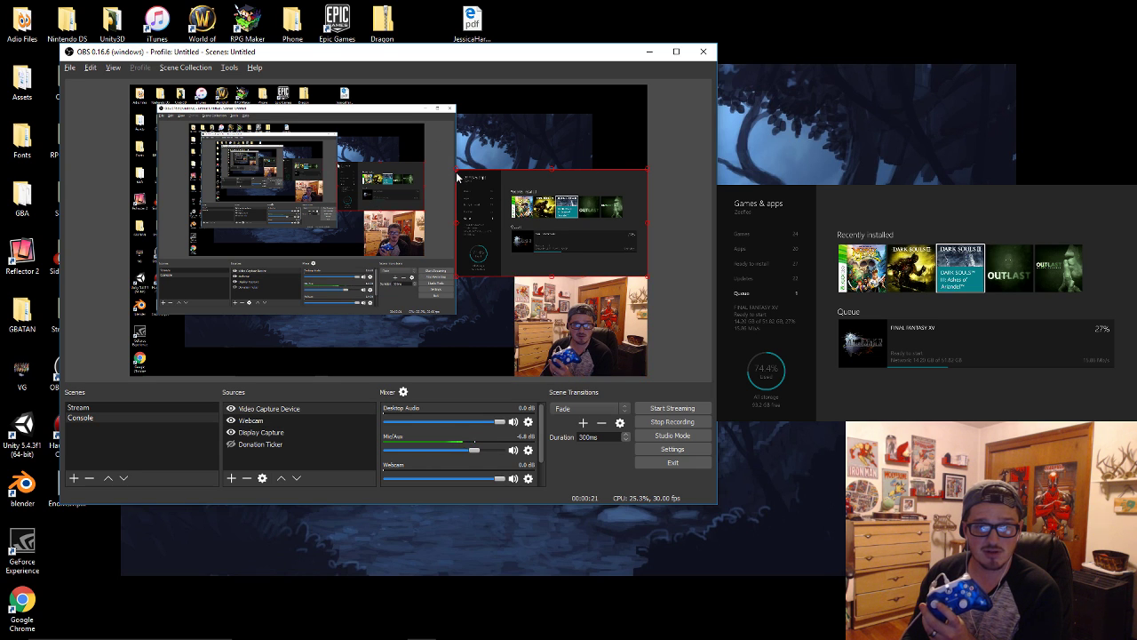
drag(455, 174, 374, 134)
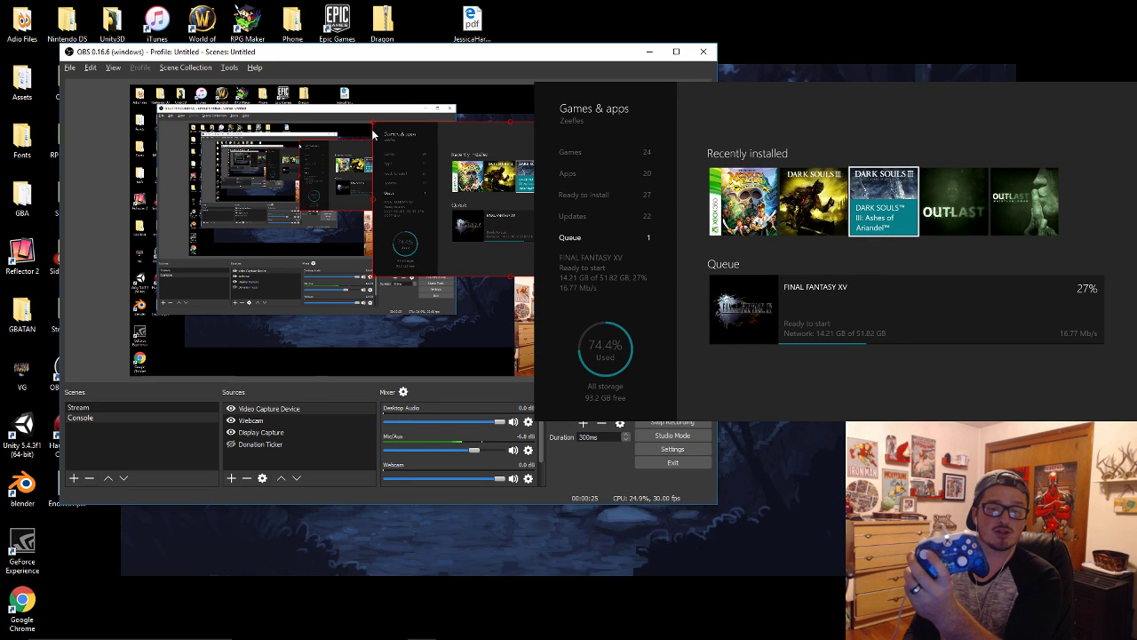
key(Left)
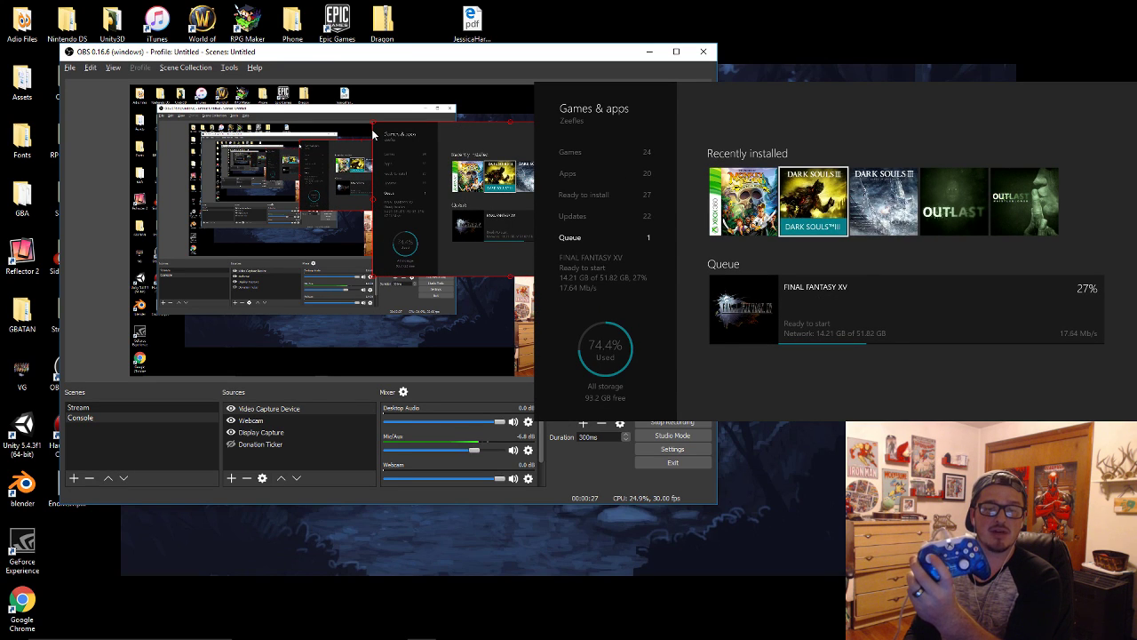
key(Right)
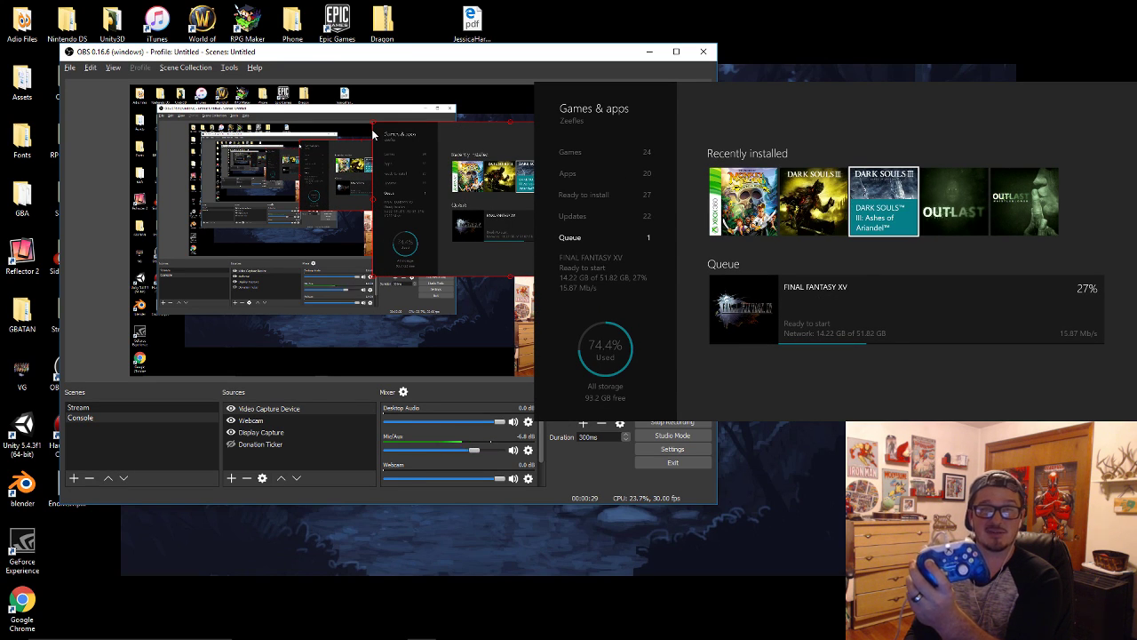
key(Right)
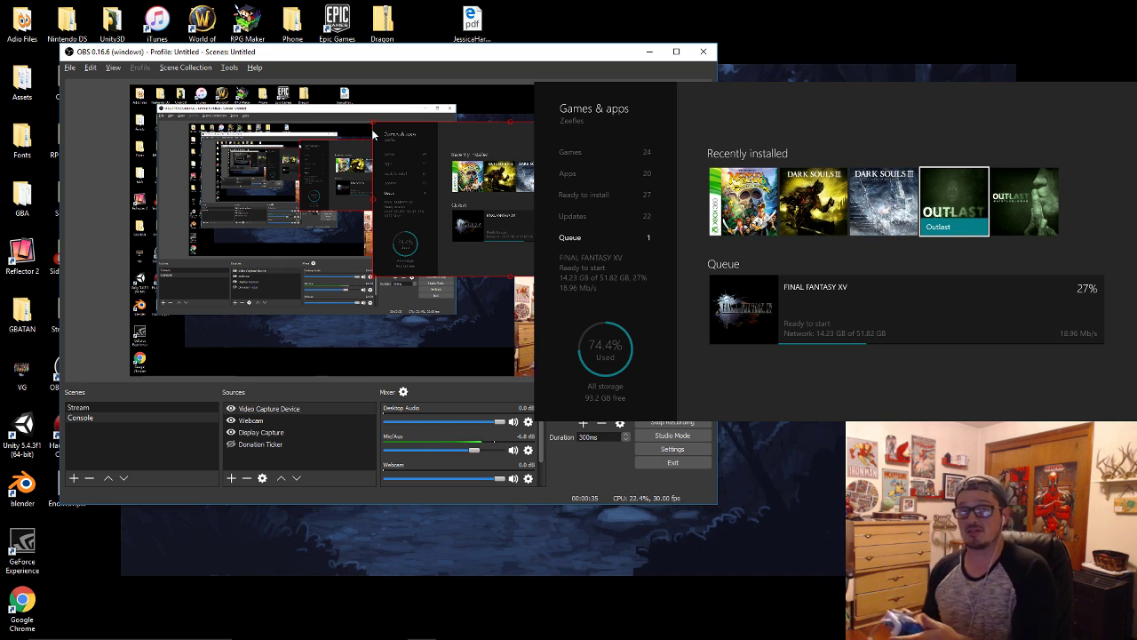
key(Right)
key(Left)
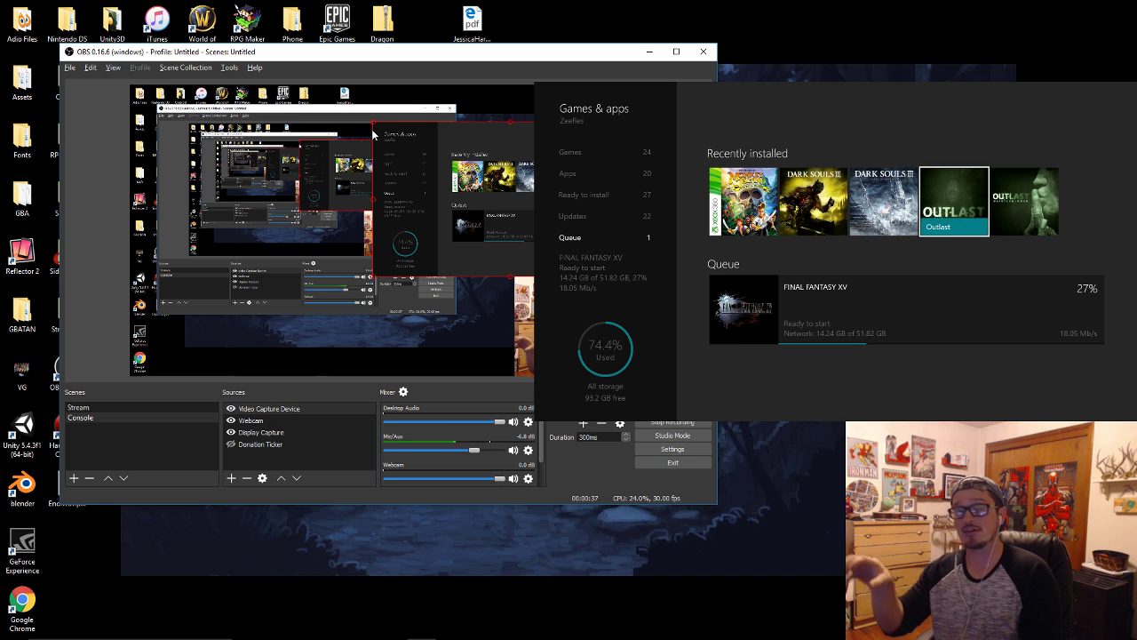
key(Left)
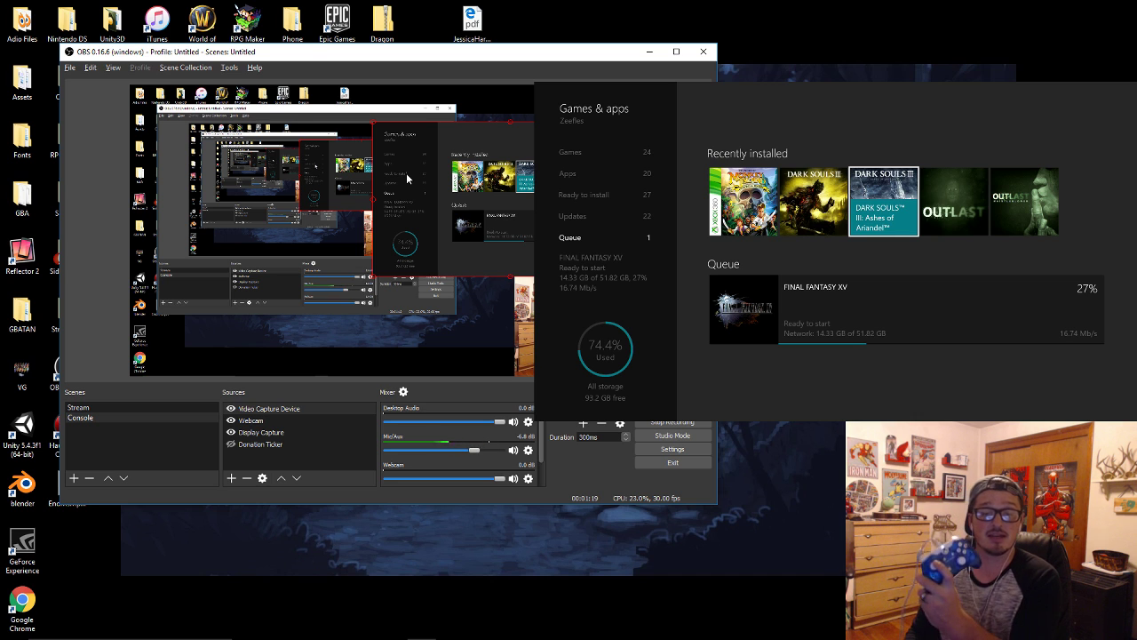
key(Left)
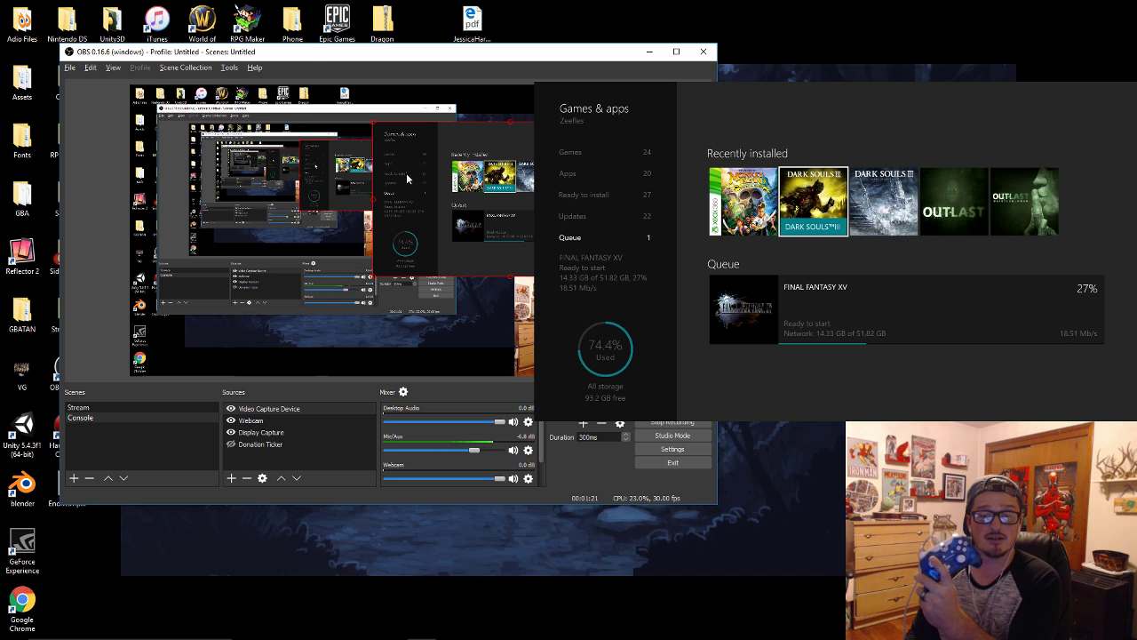
Review the Webcam source's properties, close them unchanged, and bring up its options menu again.
click(250, 421)
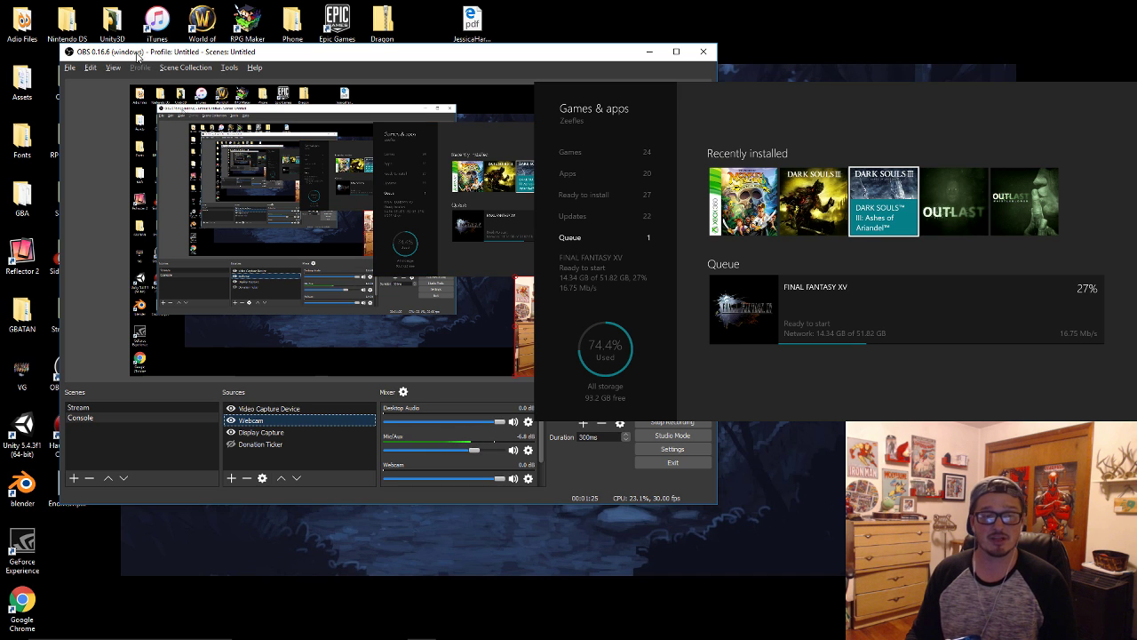
right_click(258, 424)
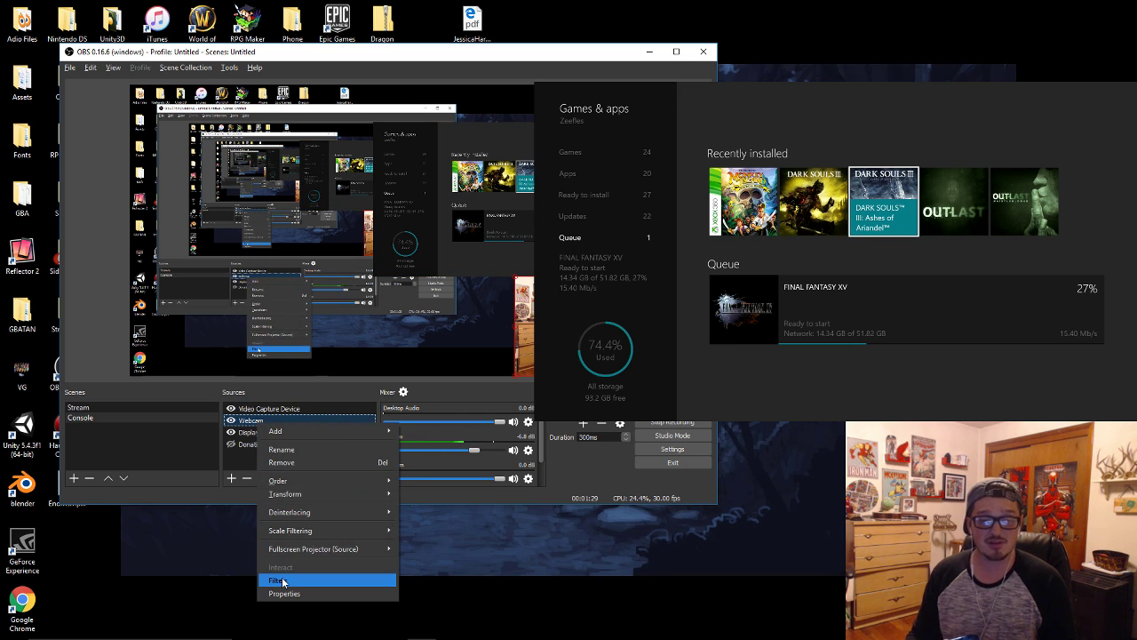
click(286, 594)
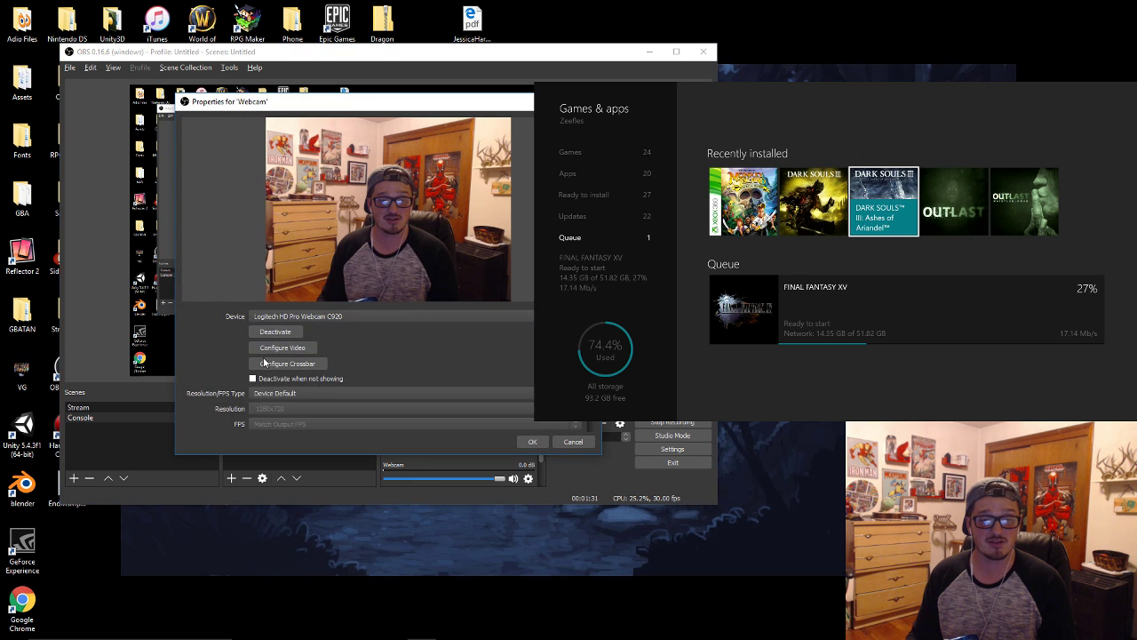
scroll(231, 373, down, 3)
scroll(197, 370, up, 3)
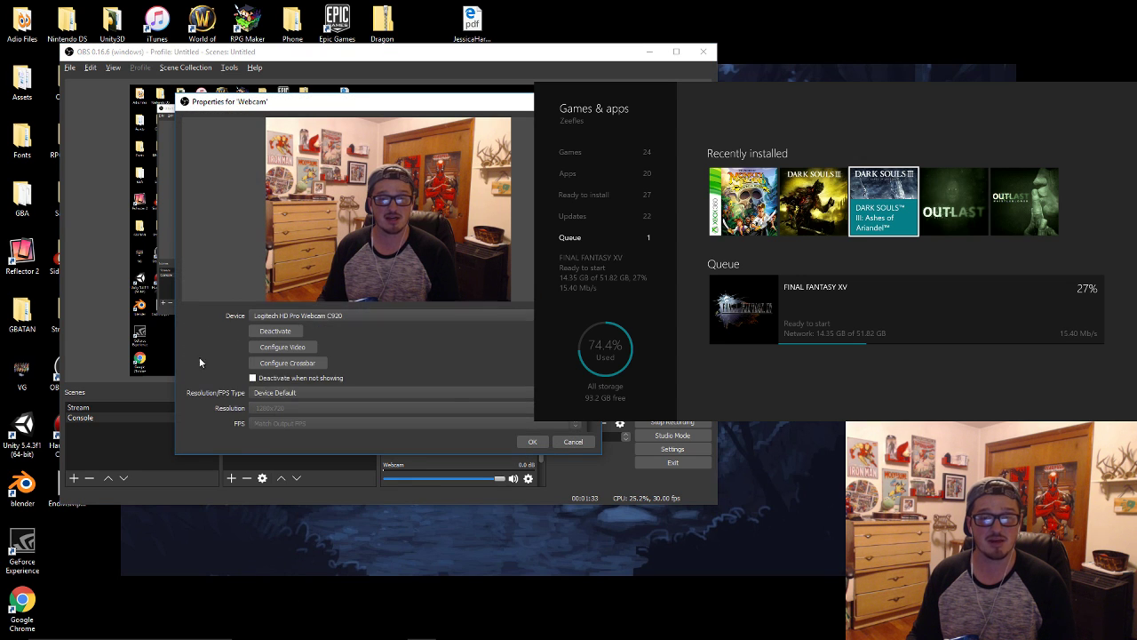
key(Escape)
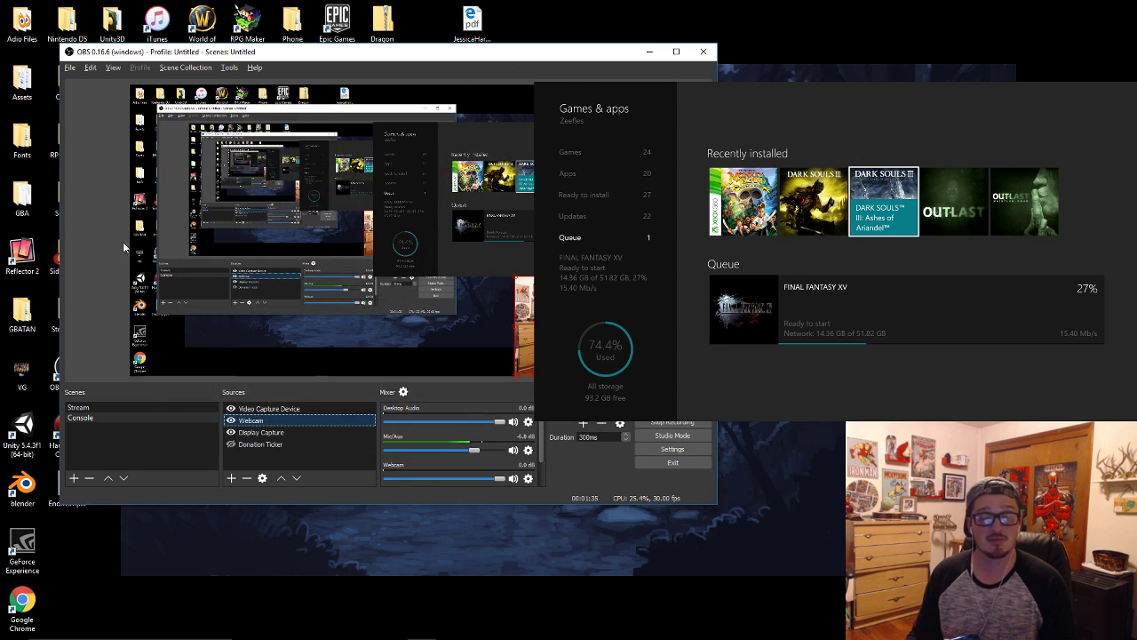
right_click(261, 421)
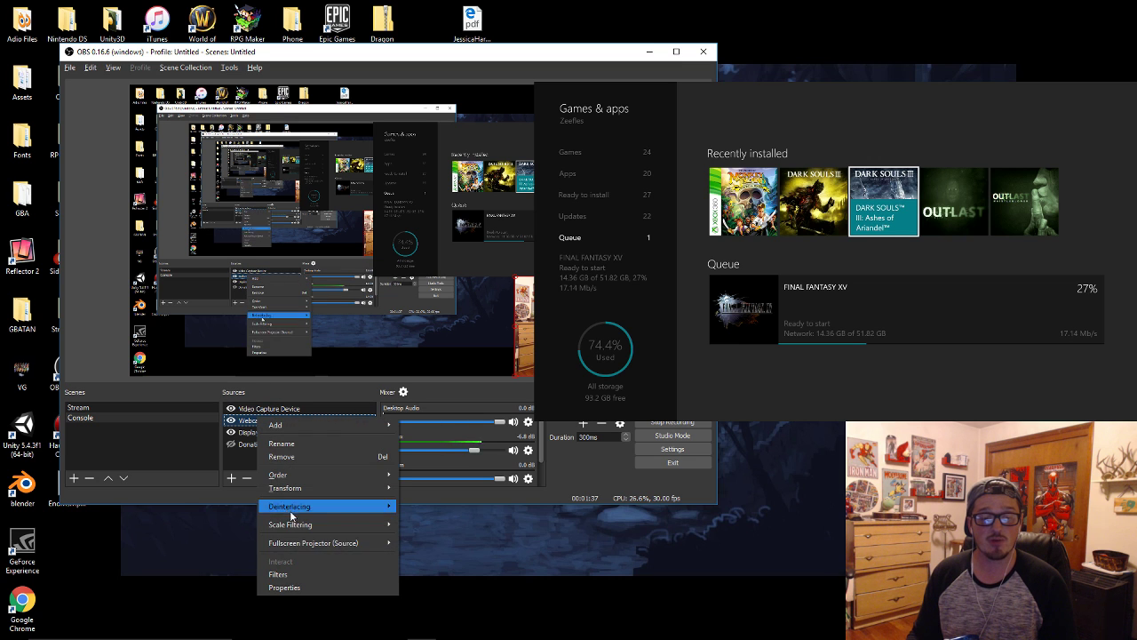
Add a Video Delay (Async) filter to the Webcam with a 1000 ms delay, then close Filters.
click(285, 578)
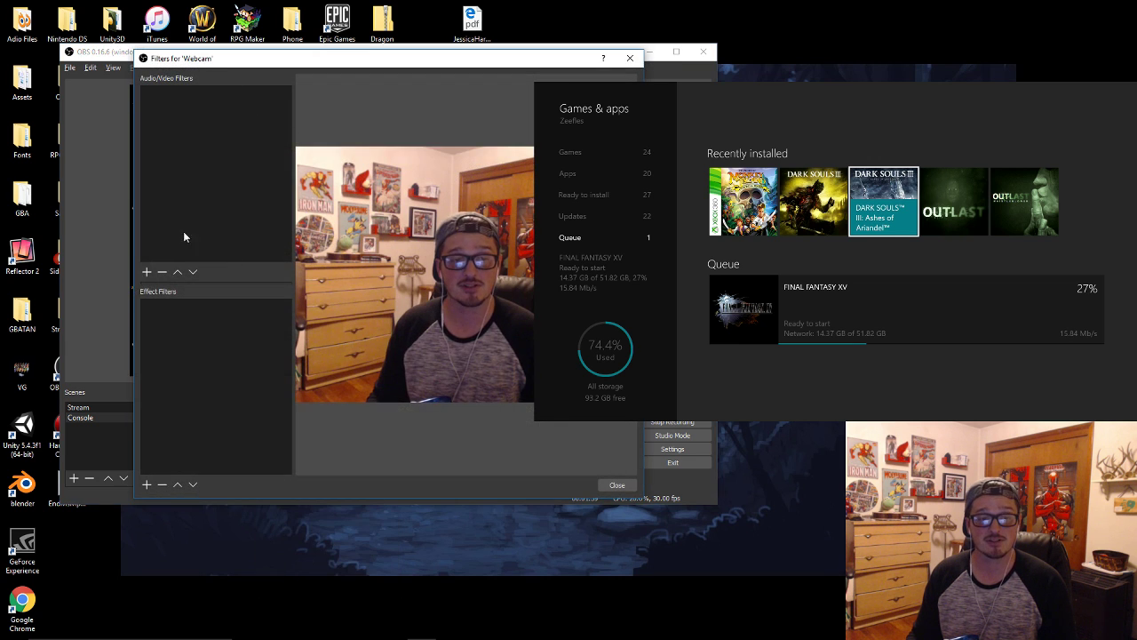
click(145, 275)
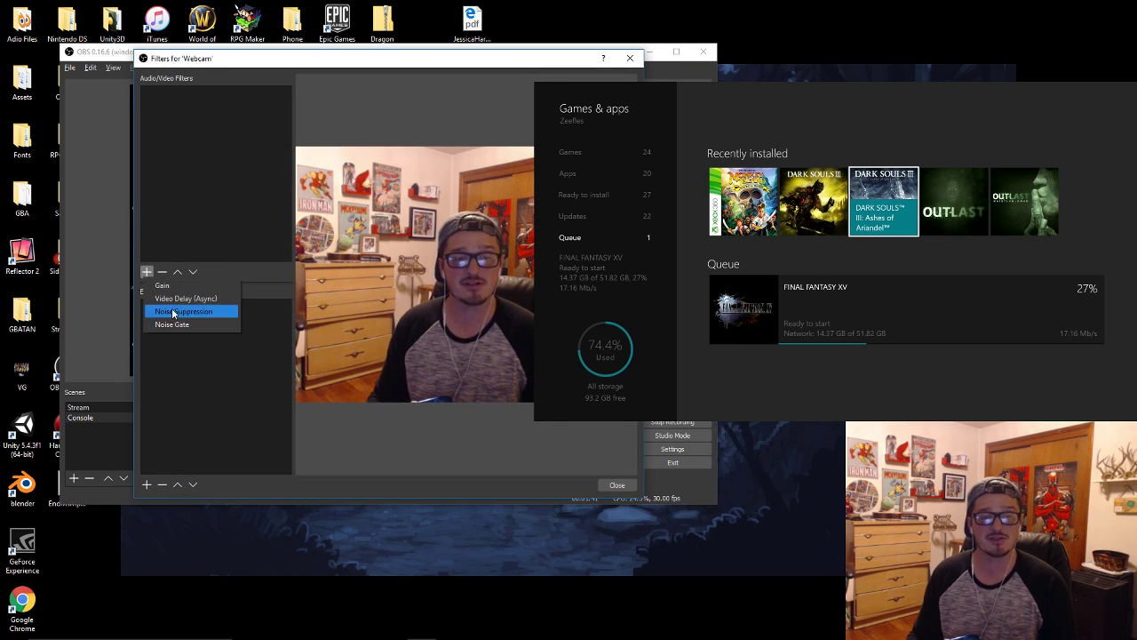
click(178, 303)
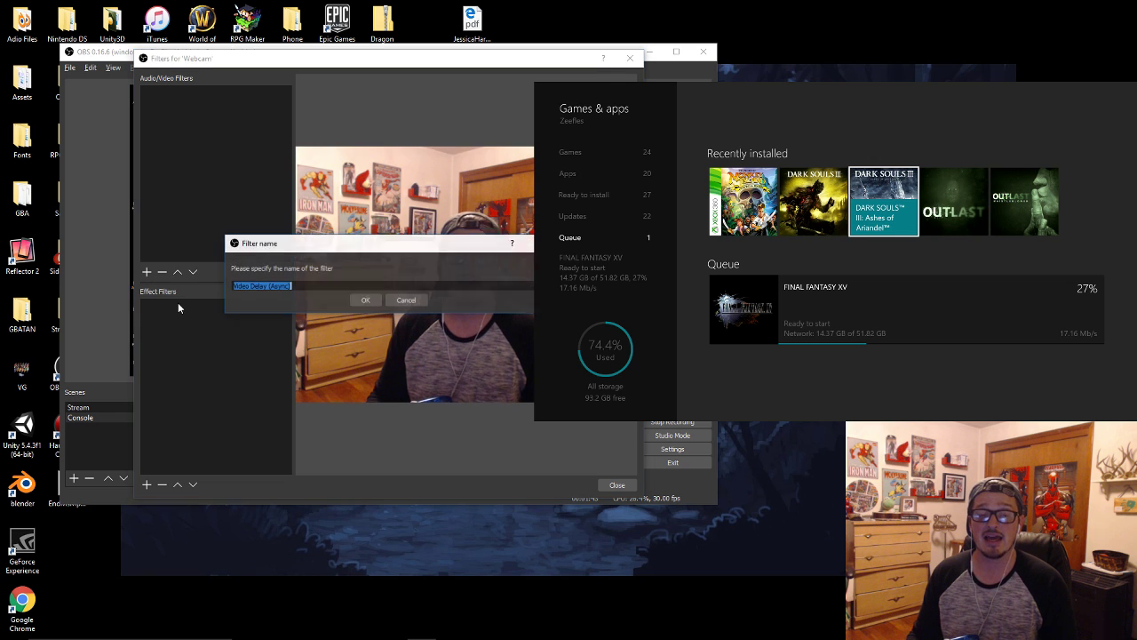
click(365, 300)
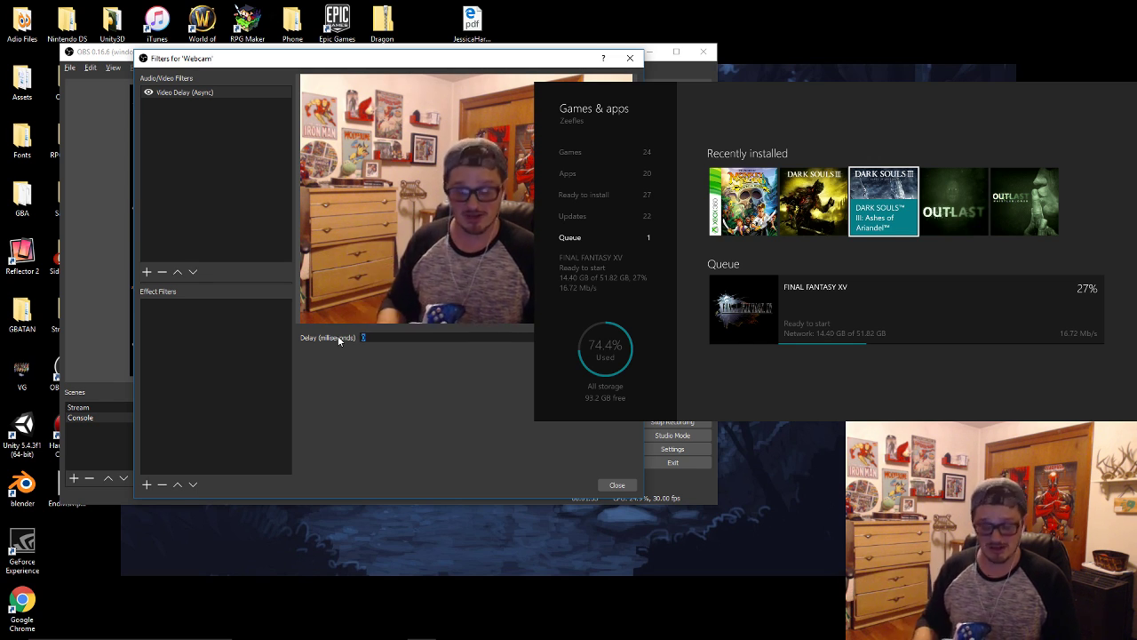
text(1000)
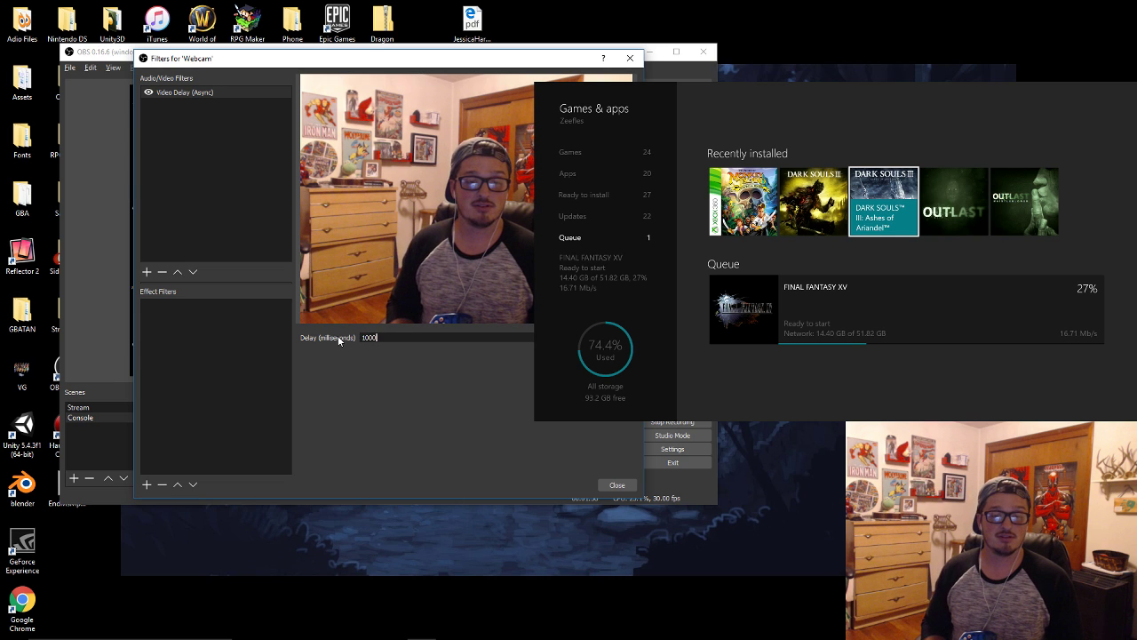
key(Return)
click(616, 484)
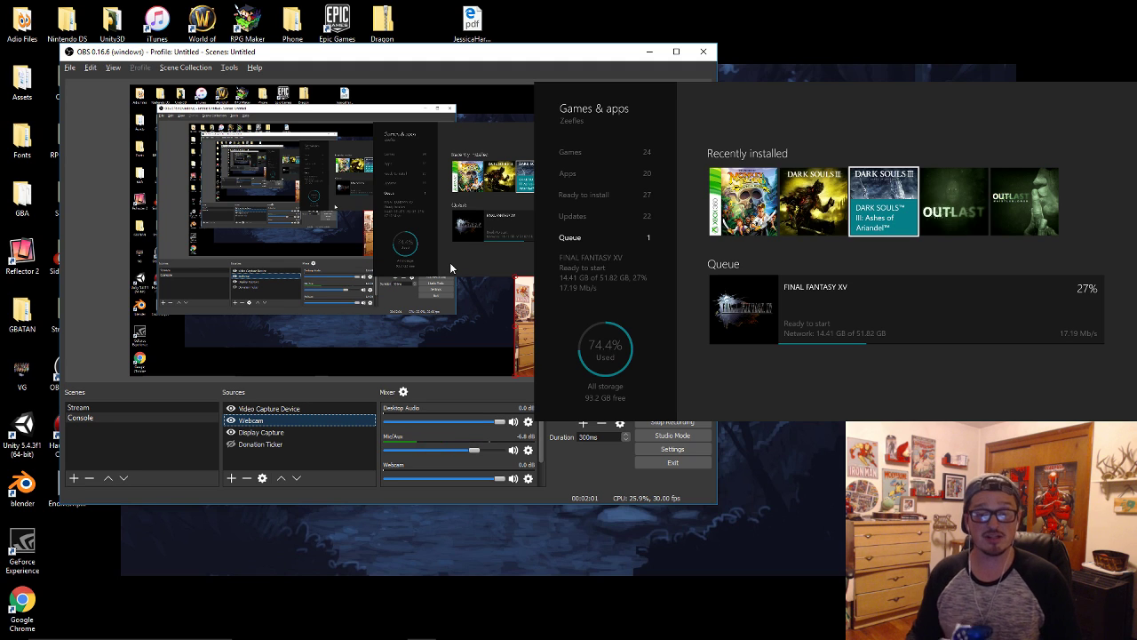
key(Left)
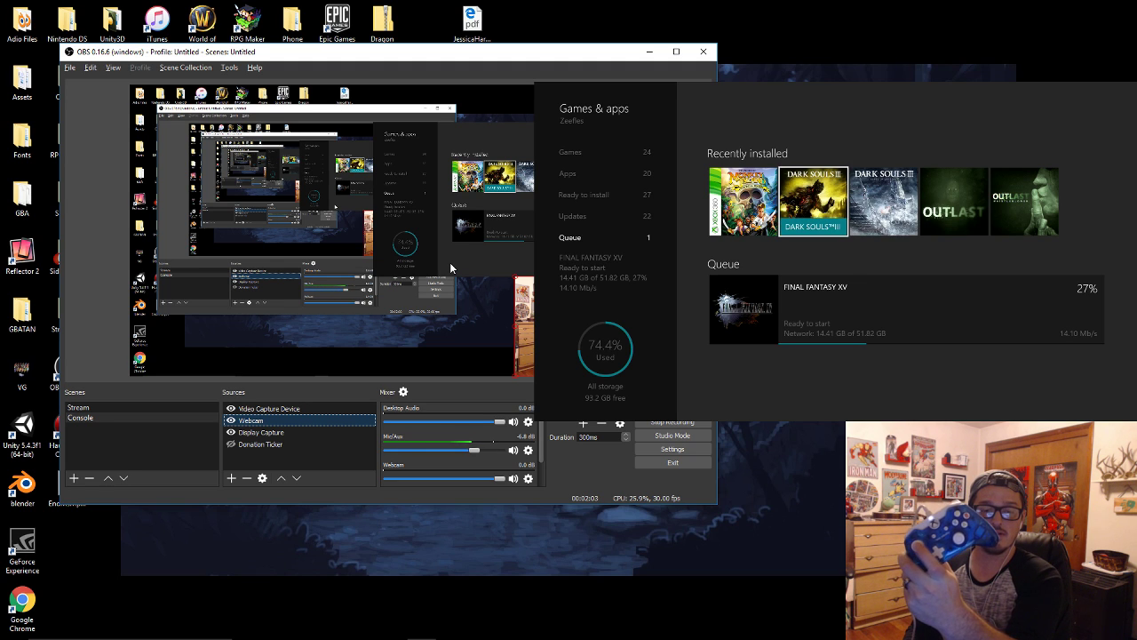
key(Left)
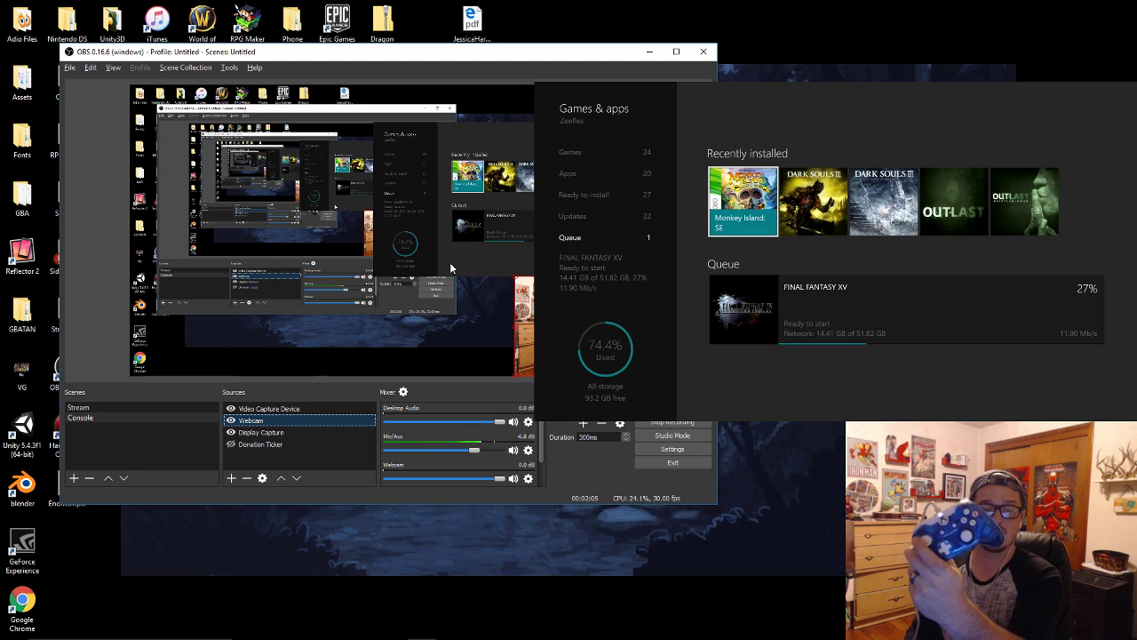
key(Right)
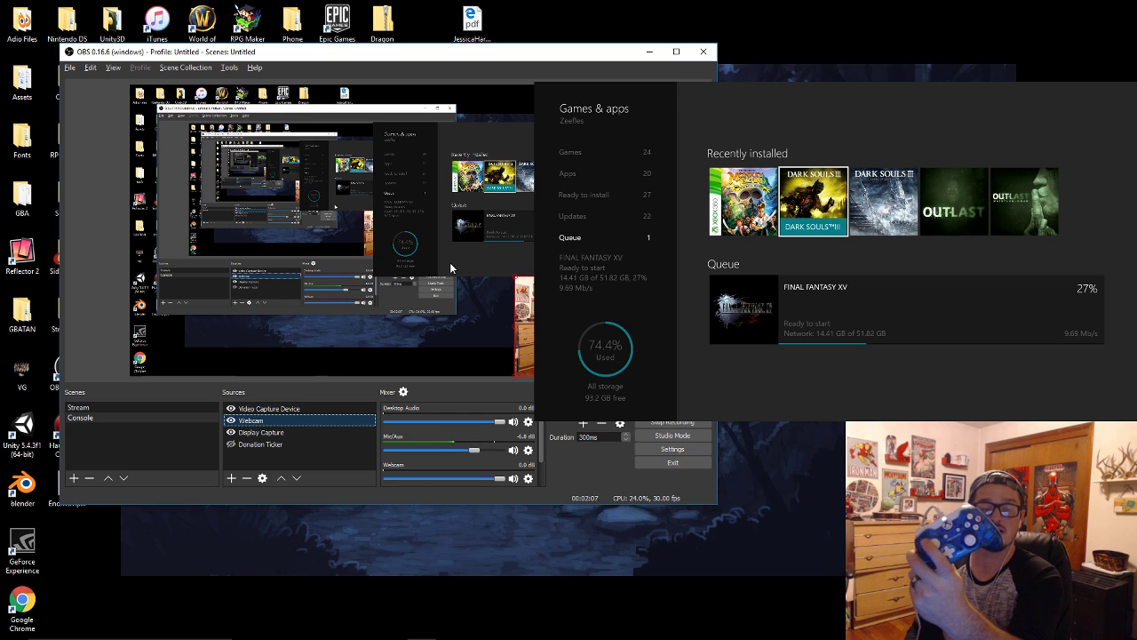
key(Right)
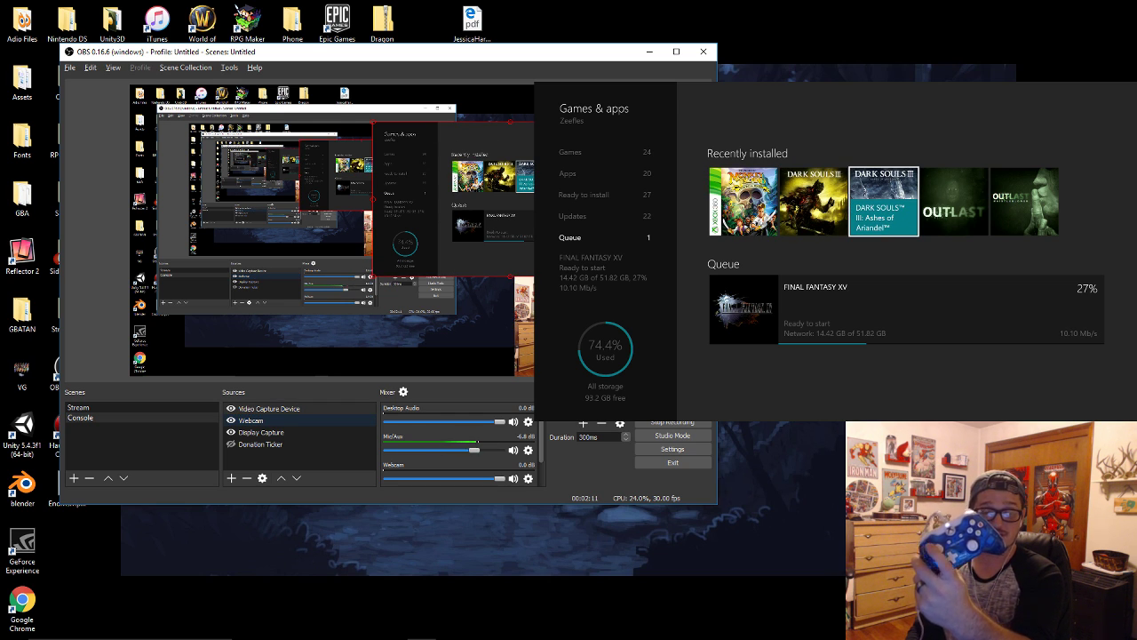
key(Right)
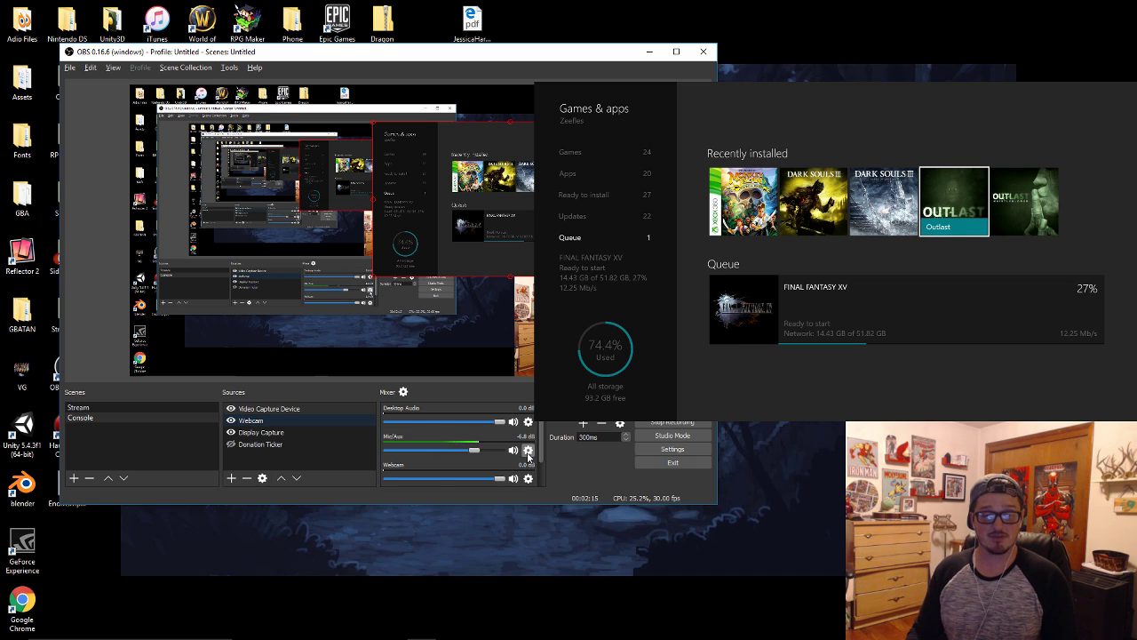
Set the Mic/Aux sync offset to 1000 ms in Advanced Audio Properties and close it.
click(406, 393)
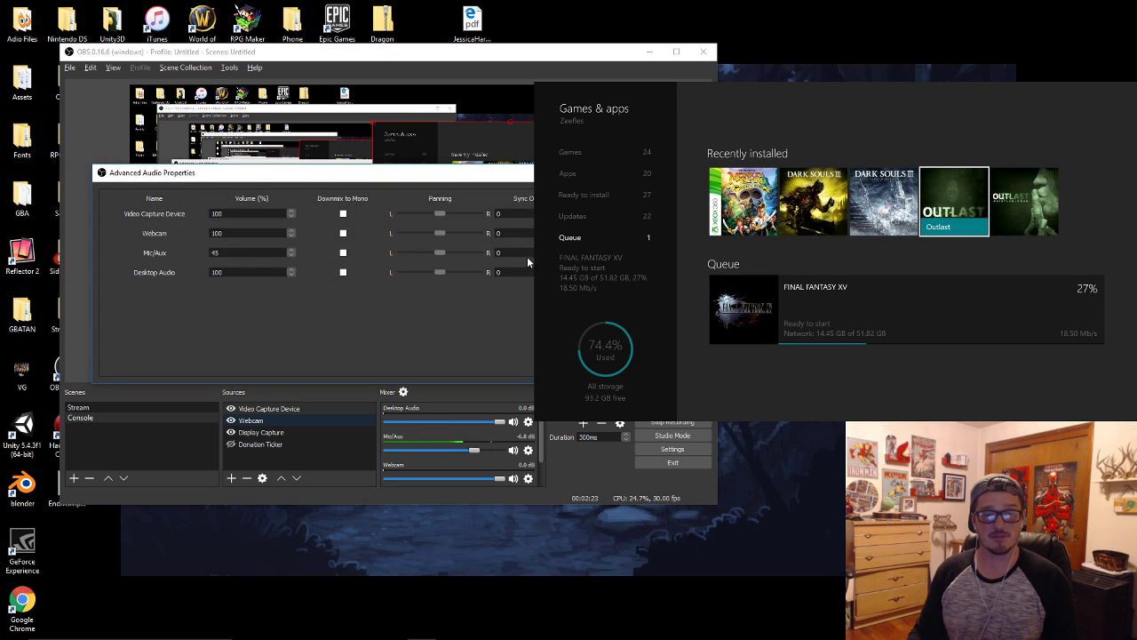
text(2)
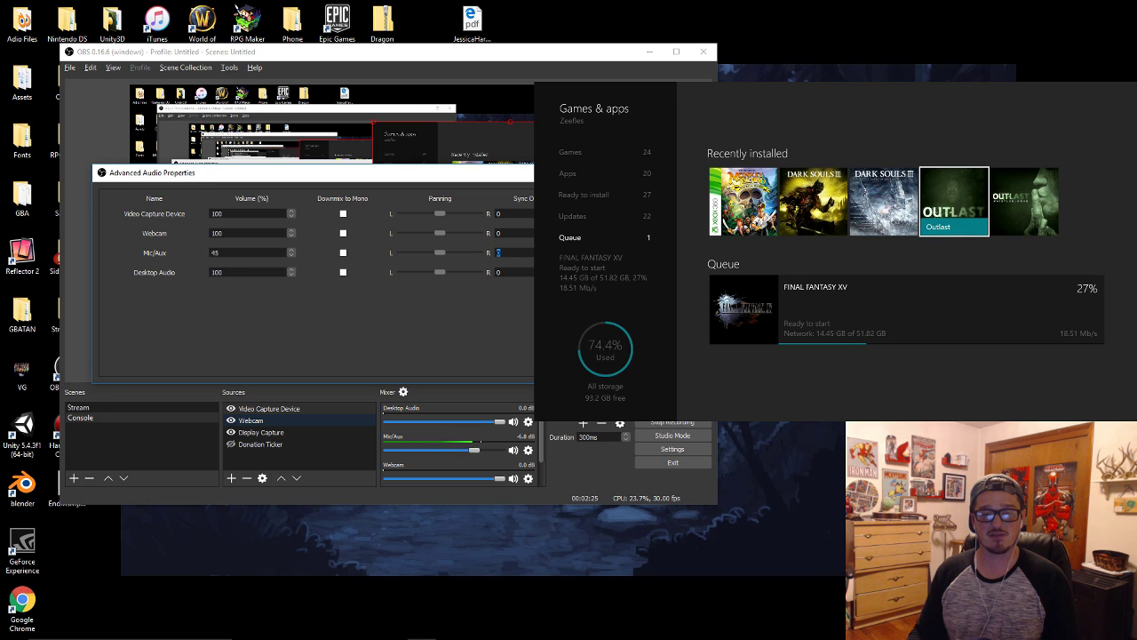
text(1)
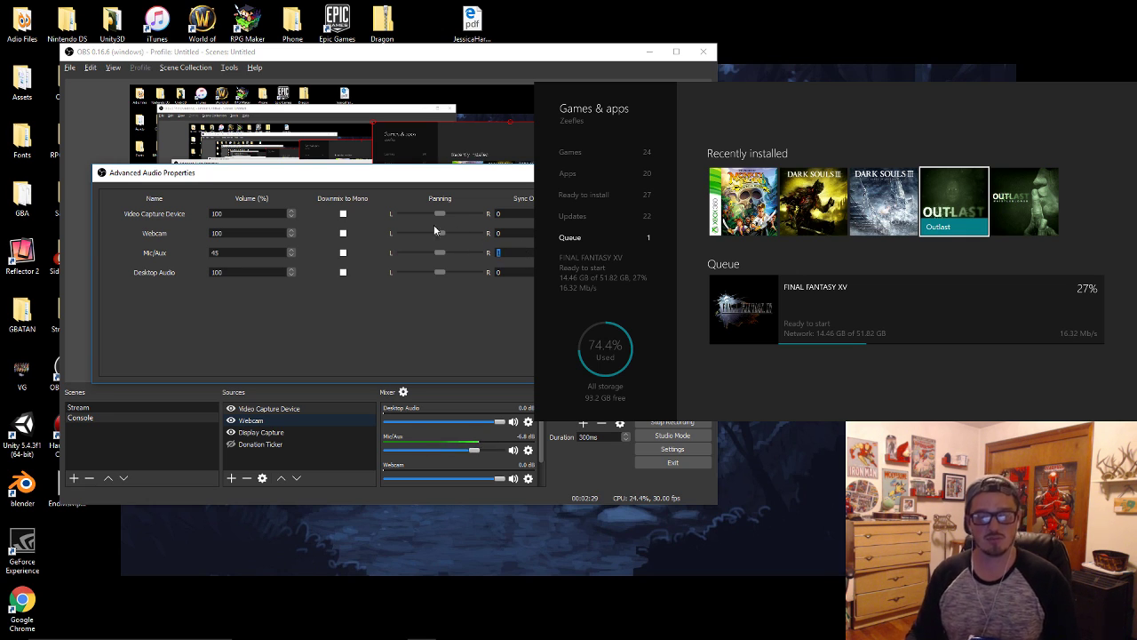
text(000)
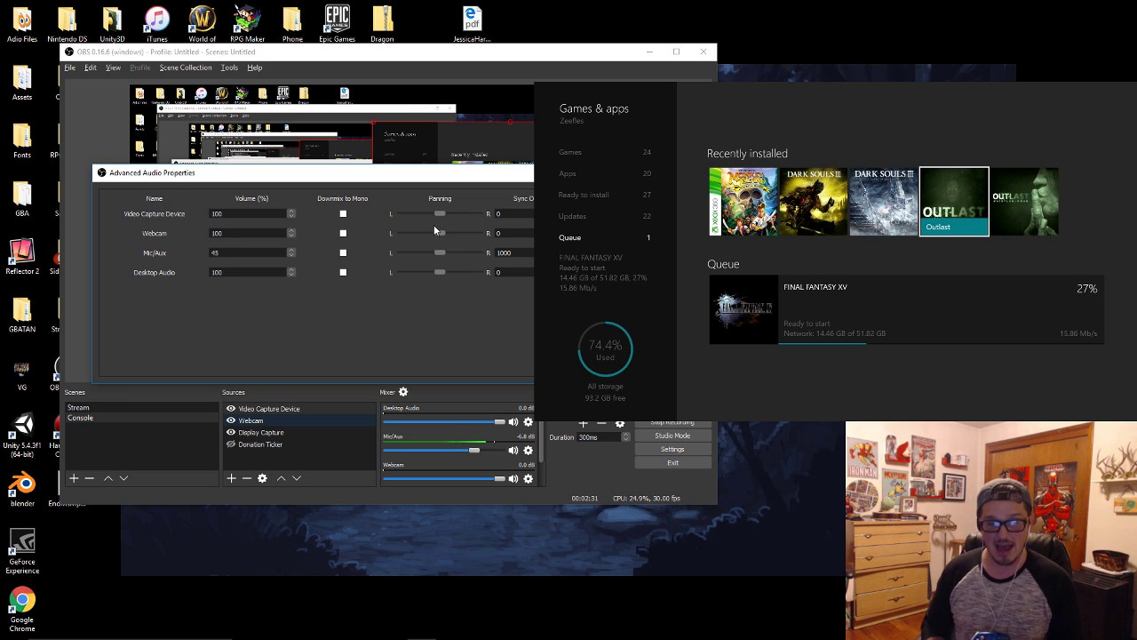
key(ctrl+a)
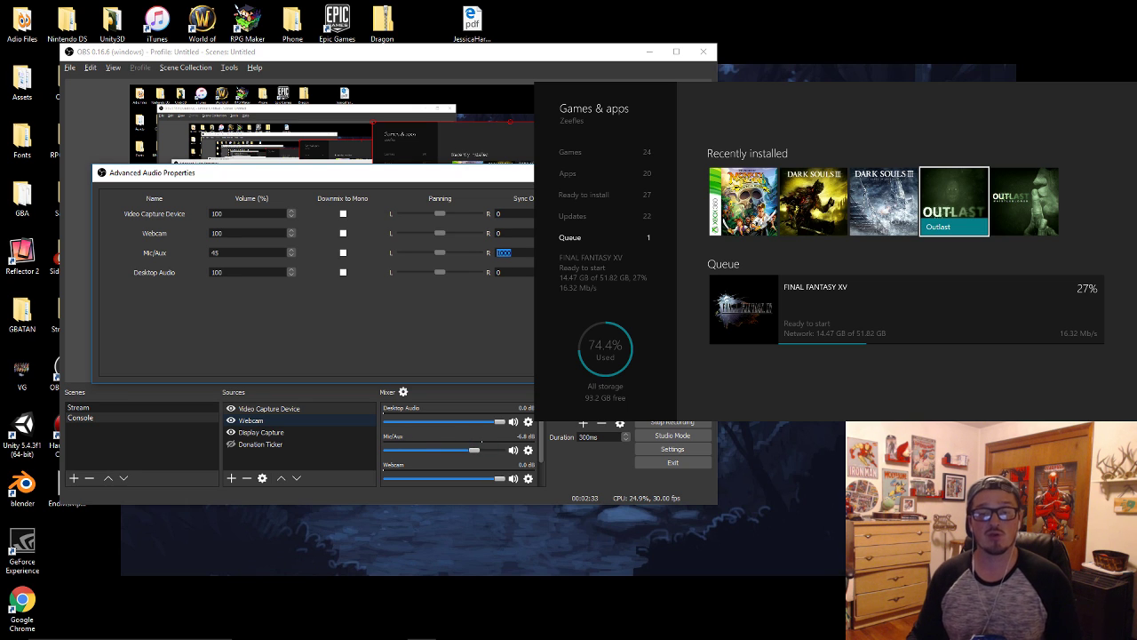
key(Escape)
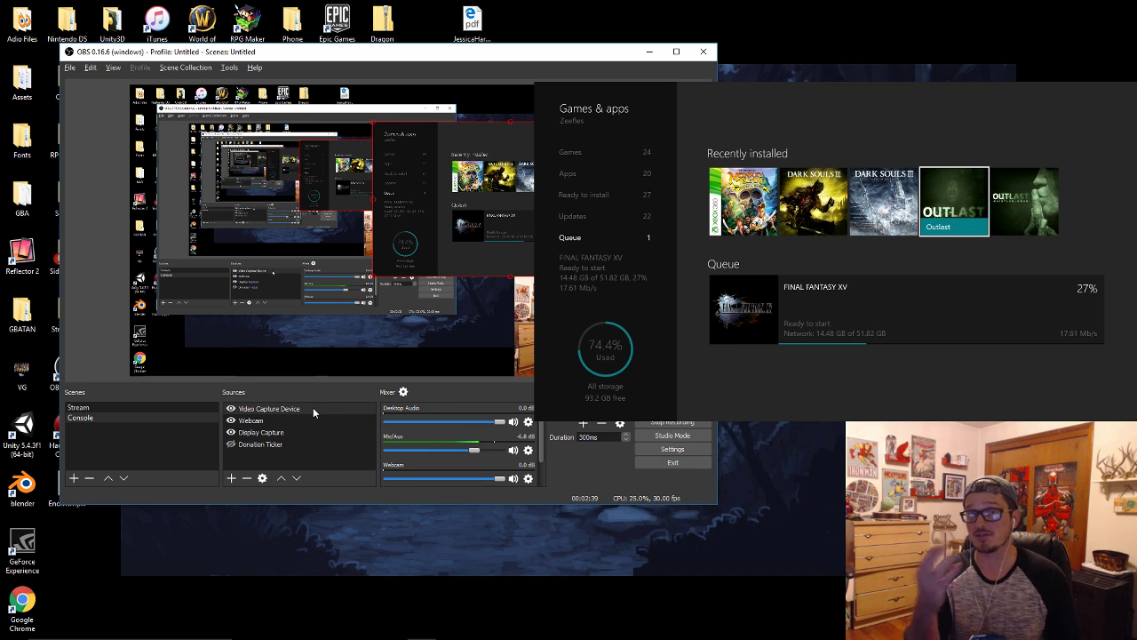
right_click(253, 424)
click(302, 579)
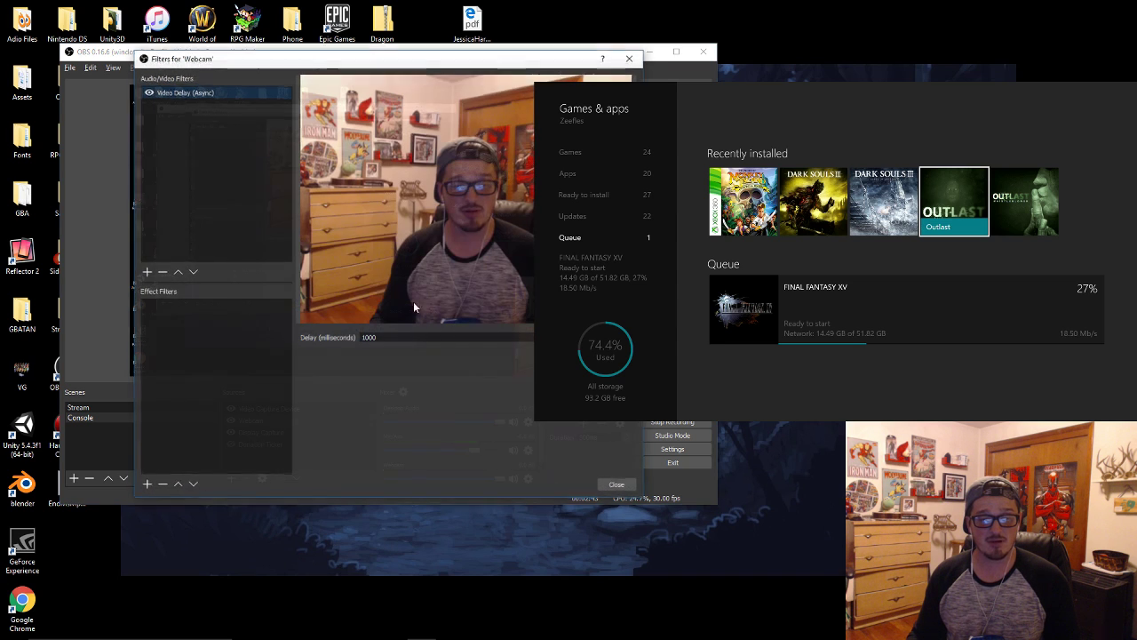
click(616, 484)
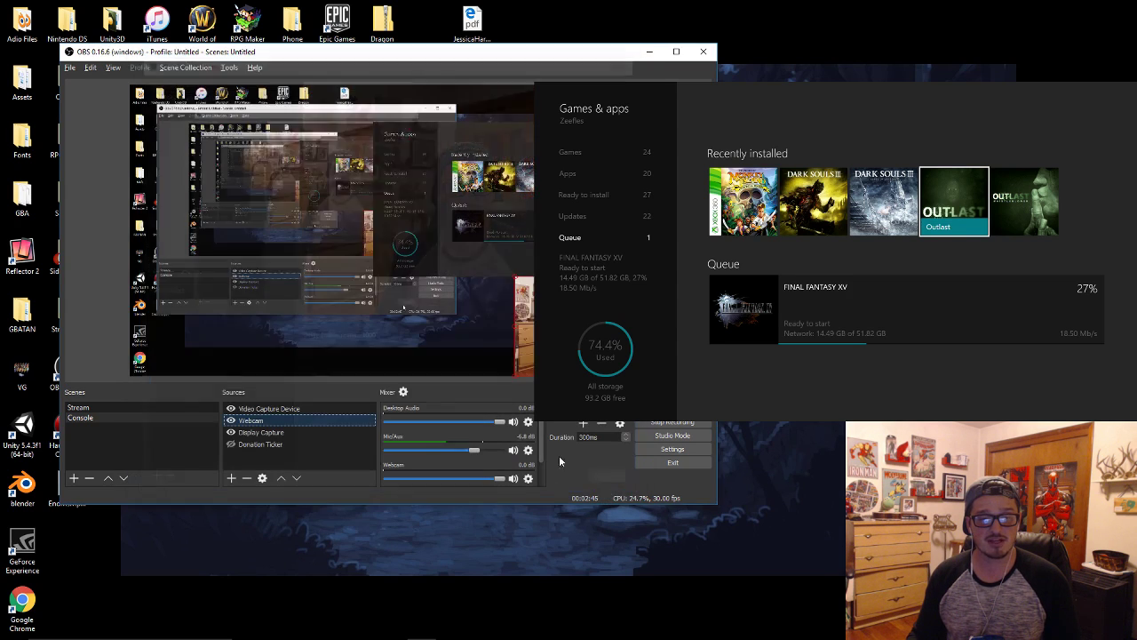
click(402, 392)
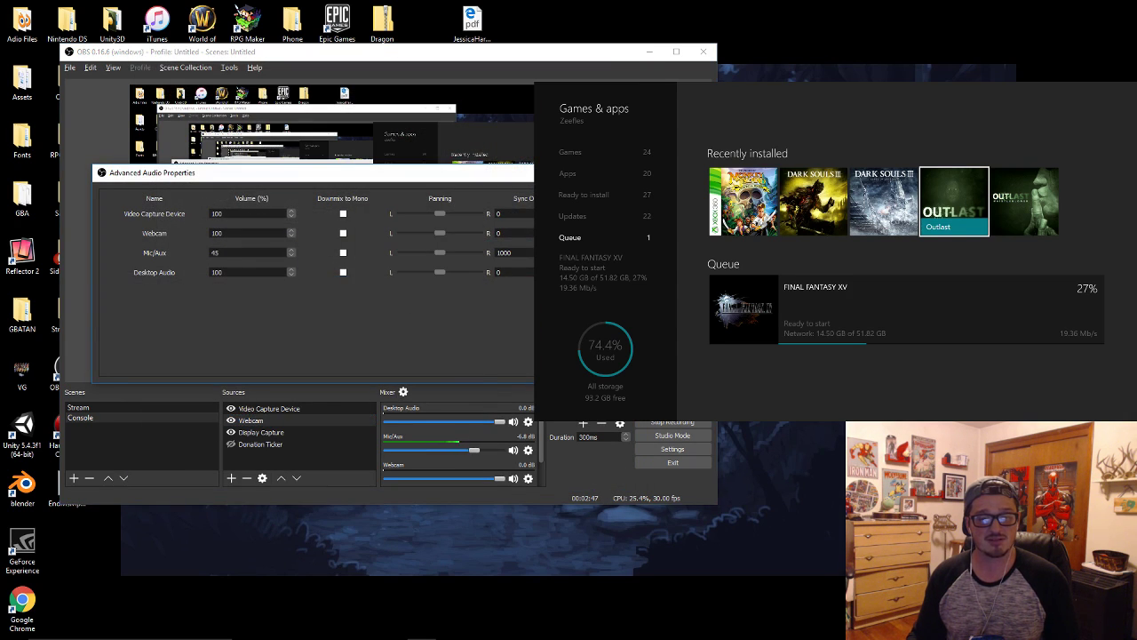
key(Escape)
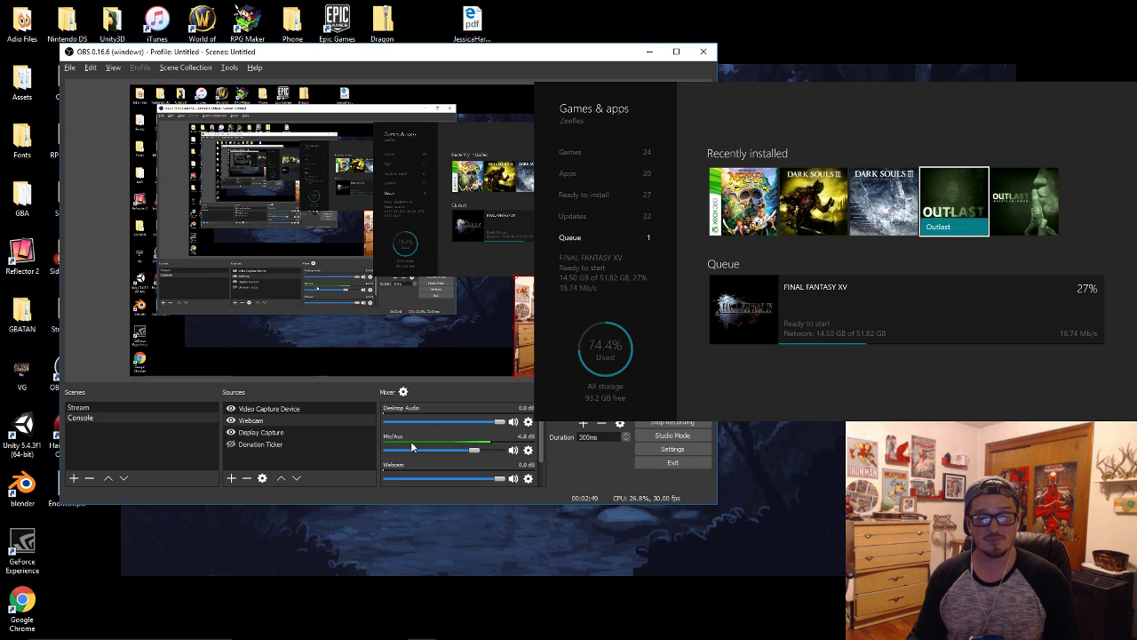